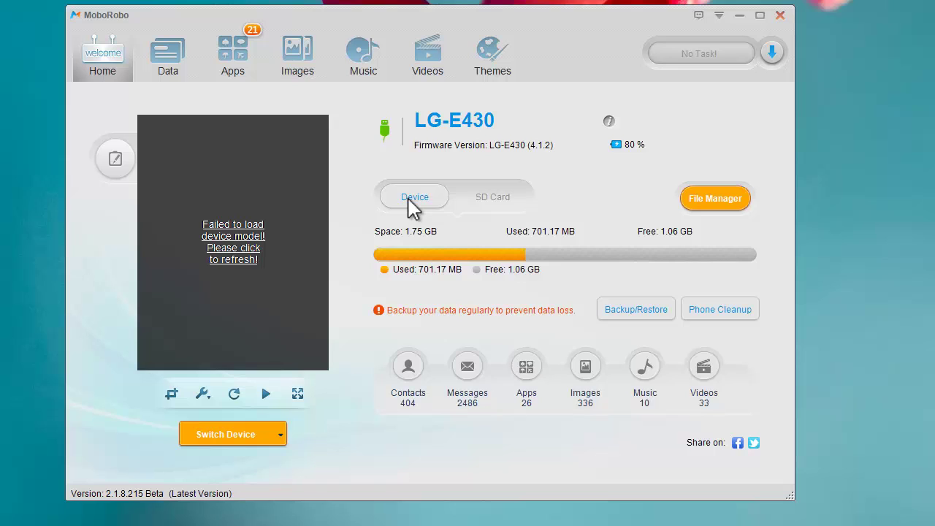
- Browse the phone's root folders, Photos, Music and External SD Card in the File Manager and close it
{"action": "left_click", "coordinate": [697, 200]}
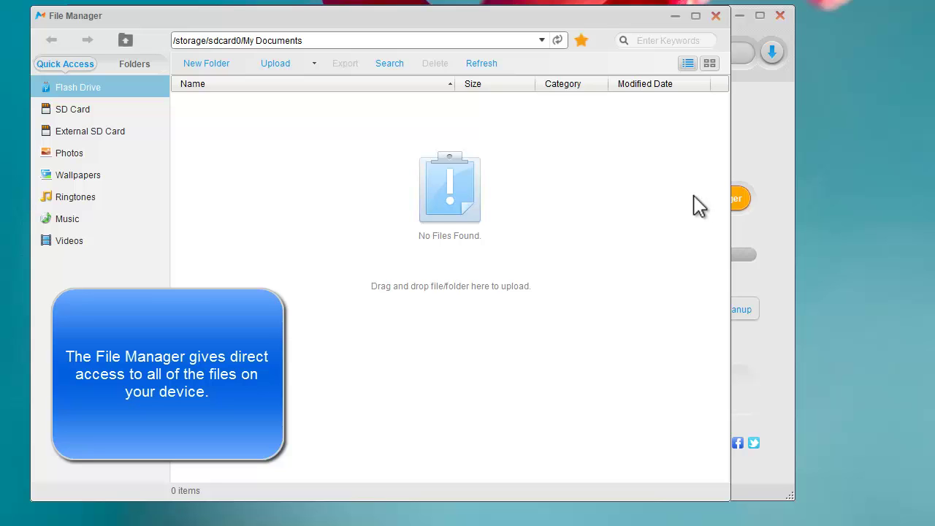
{"action": "left_click", "coordinate": [135, 64]}
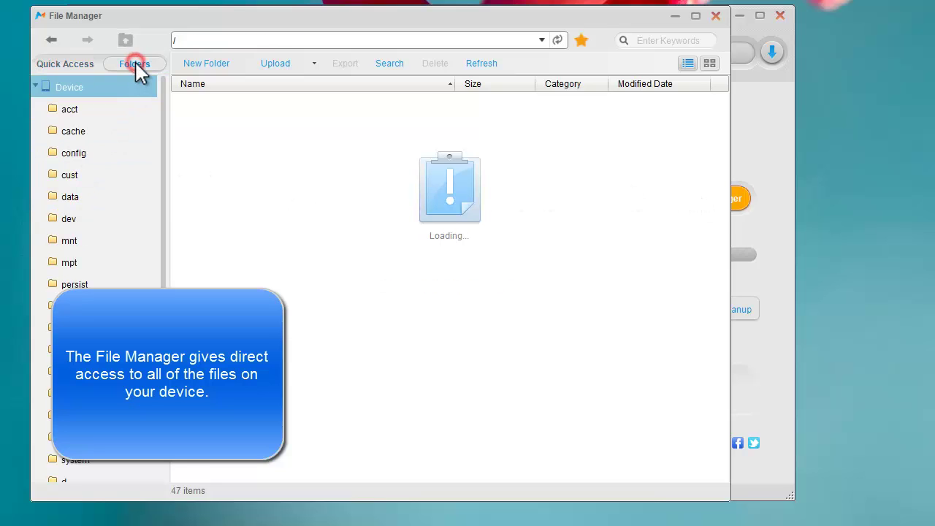
{"action": "left_click", "coordinate": [63, 64]}
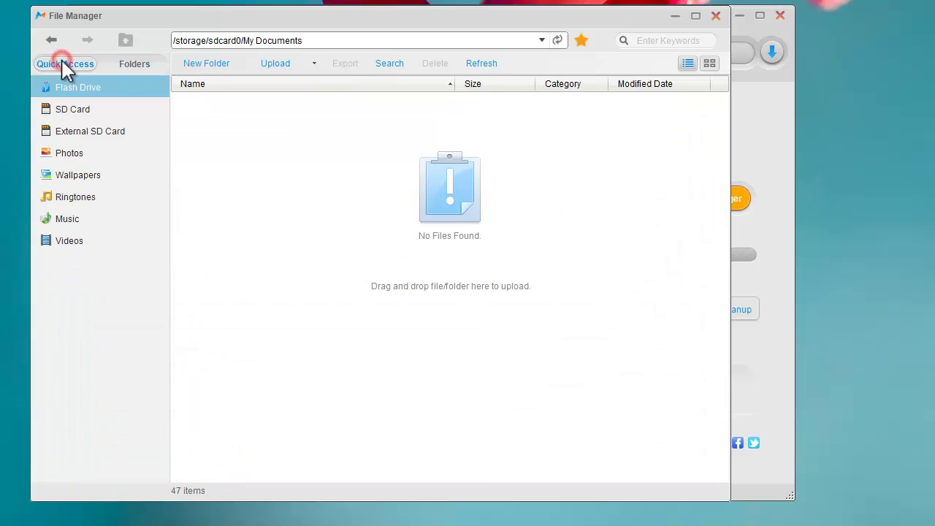
{"action": "left_click", "coordinate": [66, 154]}
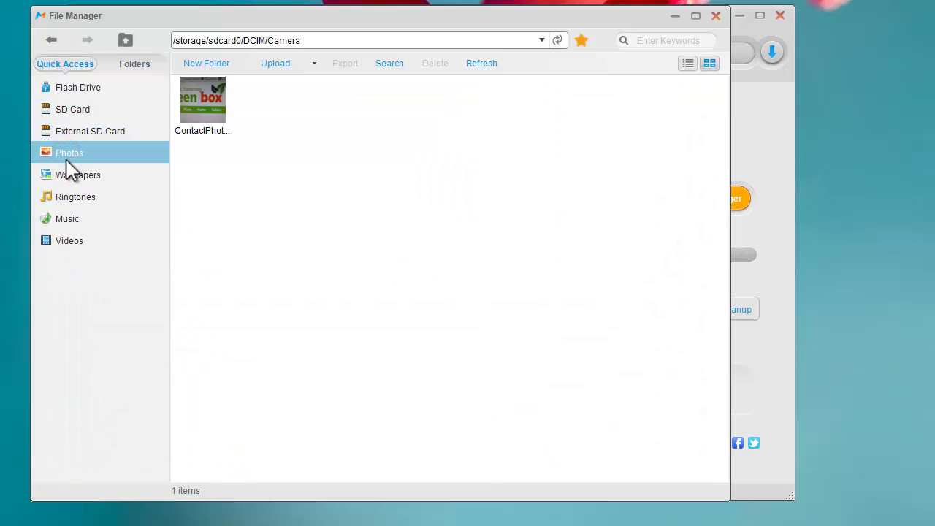
{"action": "left_click", "coordinate": [73, 218]}
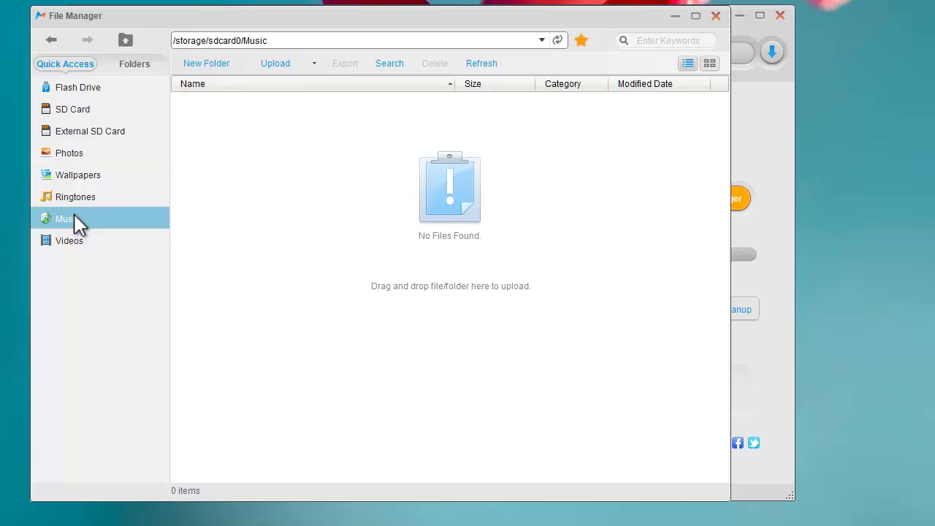
{"action": "left_click", "coordinate": [85, 133]}
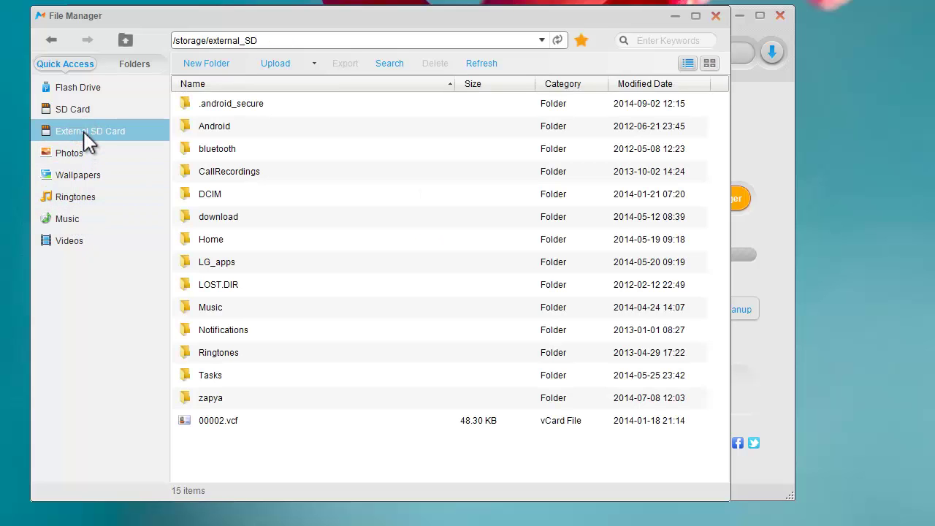
{"action": "left_click", "coordinate": [717, 16]}
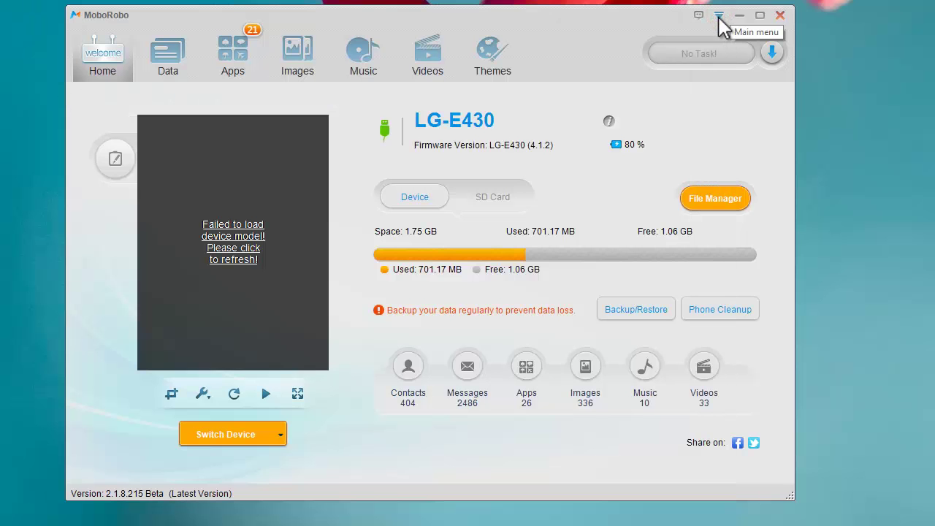
- Check the ongoing tasks in the Task Manager and the phone's details in Device Info, closing both windows
{"action": "left_click", "coordinate": [773, 53]}
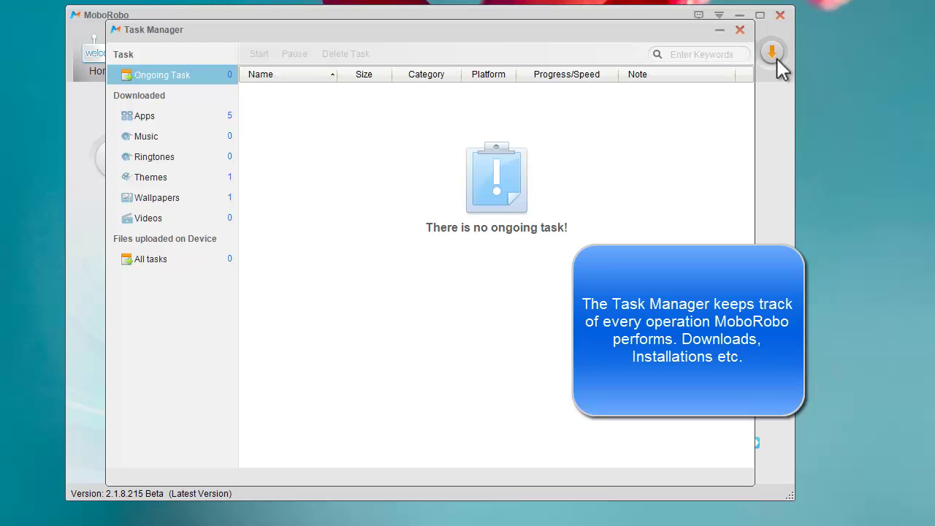
{"action": "left_click", "coordinate": [742, 31]}
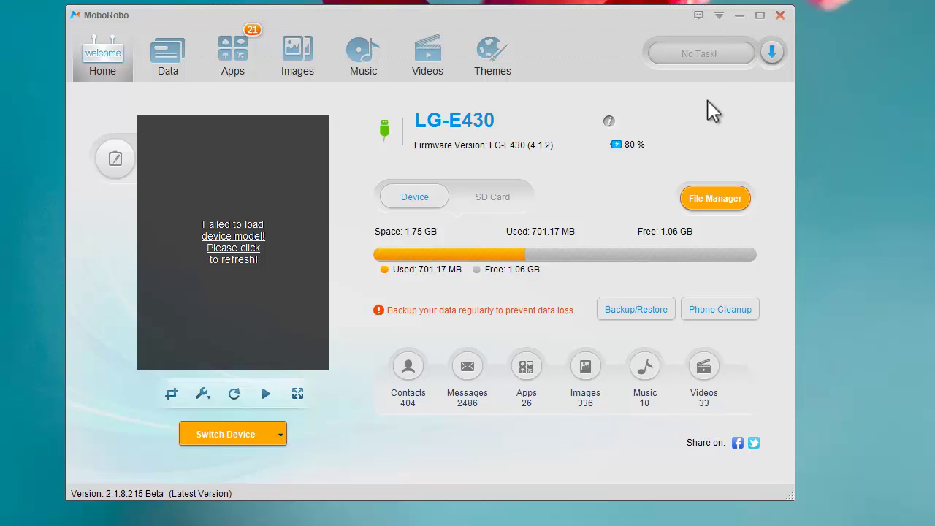
{"action": "left_click", "coordinate": [610, 122]}
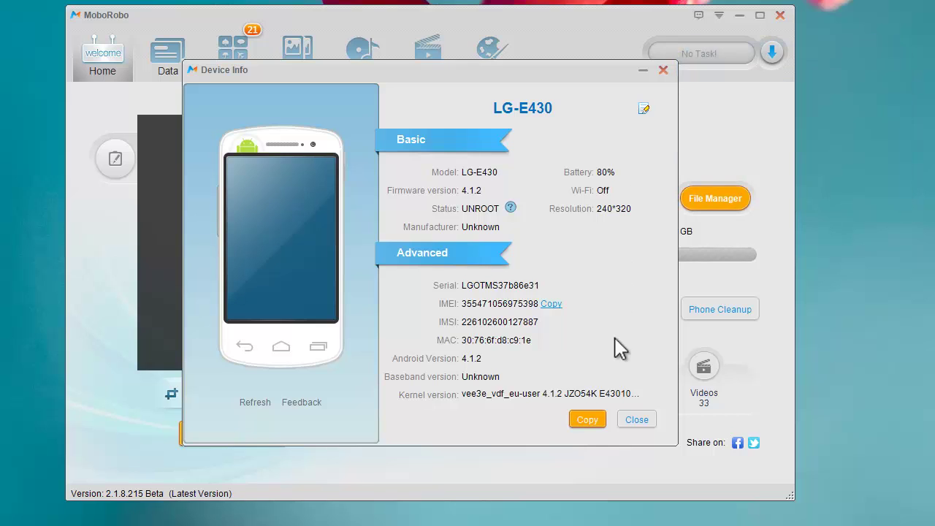
{"action": "left_click", "coordinate": [634, 426]}
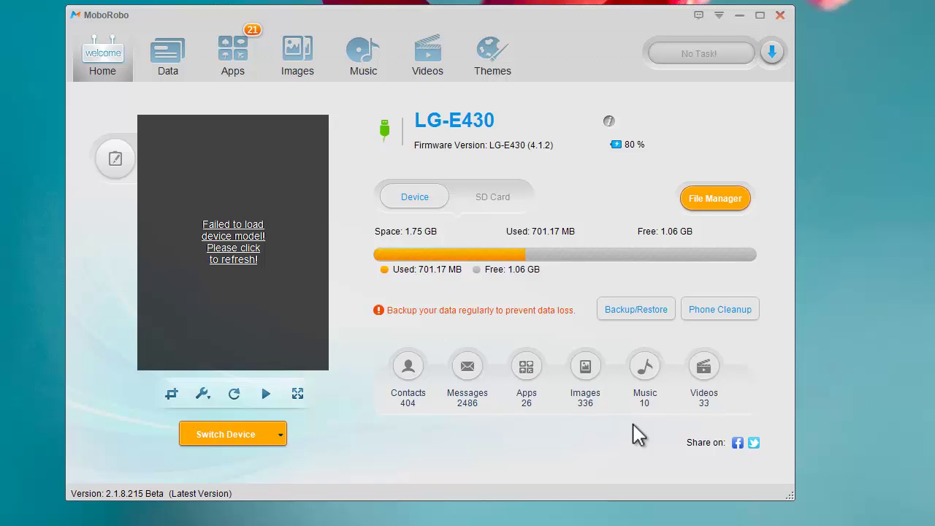
- Review the phone's contacts, open a conversation among all messages, and list all calls in the call log
{"action": "left_click", "coordinate": [169, 58]}
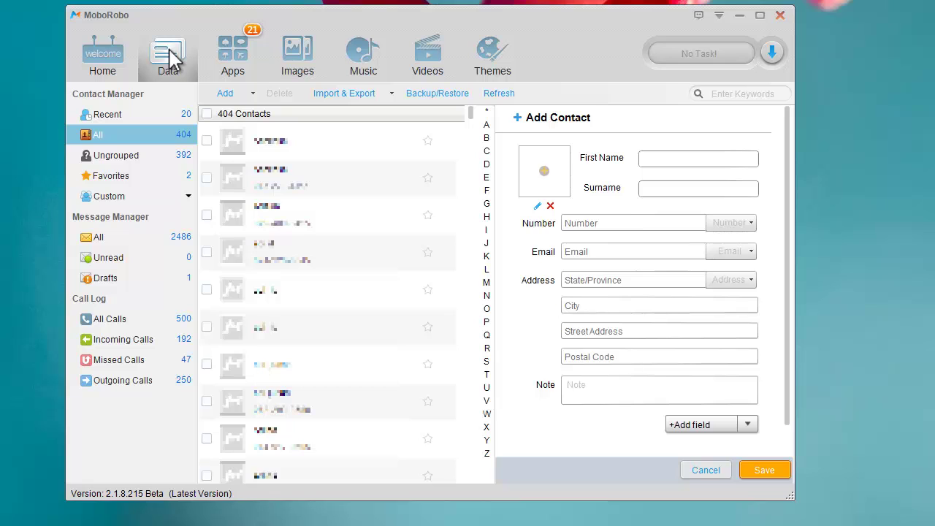
{"action": "left_click", "coordinate": [108, 241]}
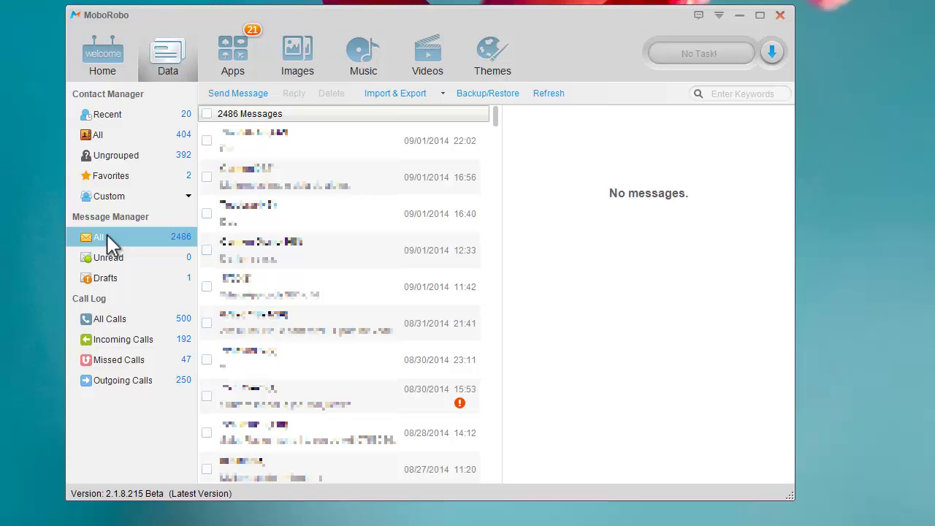
{"action": "left_click", "coordinate": [316, 226]}
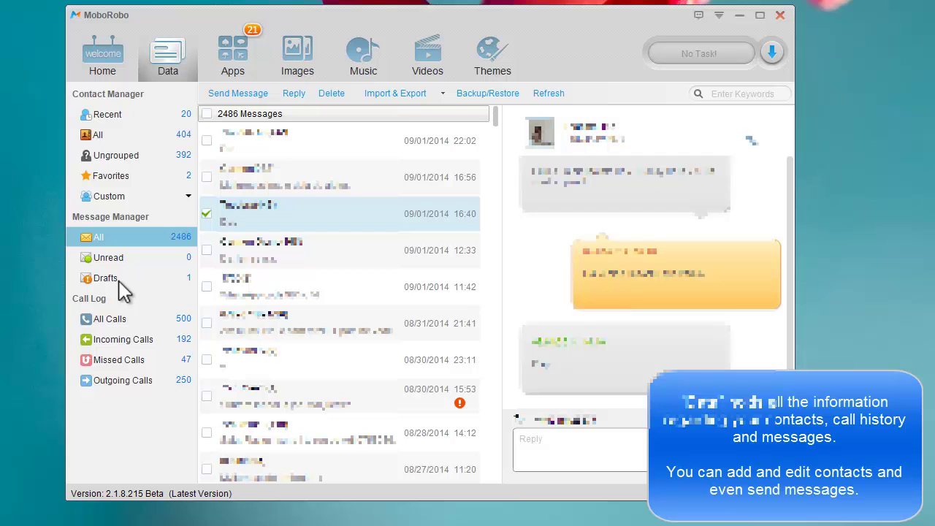
{"action": "left_click", "coordinate": [125, 322]}
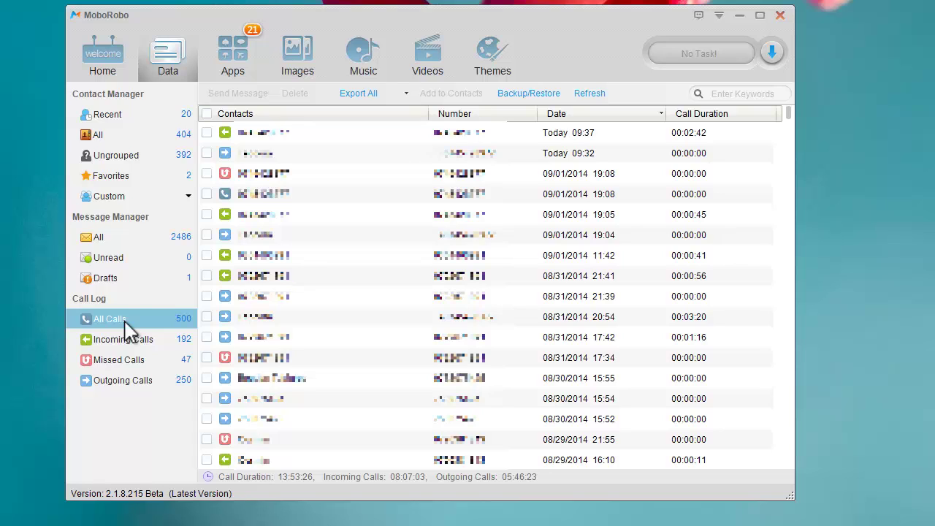
- Inspect Messenger among the user apps on the device and view the App Library stored on the PC
{"action": "left_click", "coordinate": [231, 42]}
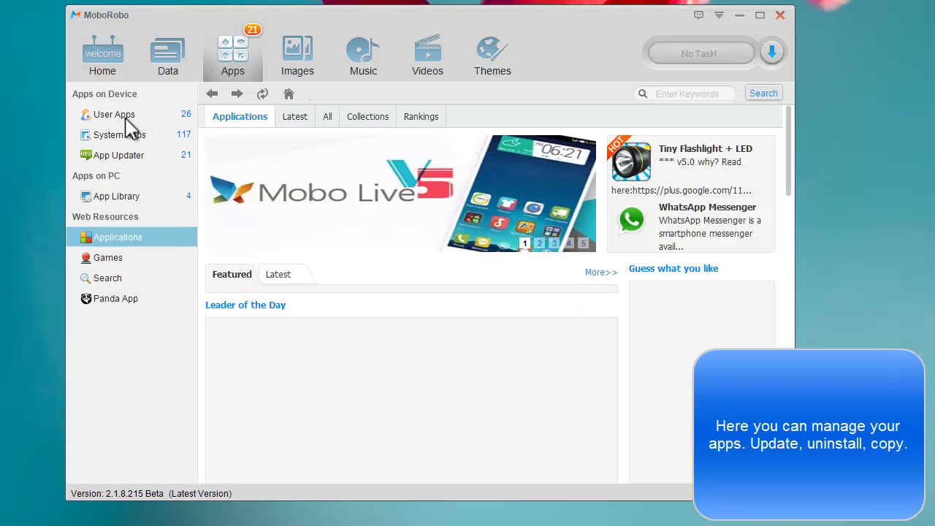
{"action": "left_click", "coordinate": [125, 118]}
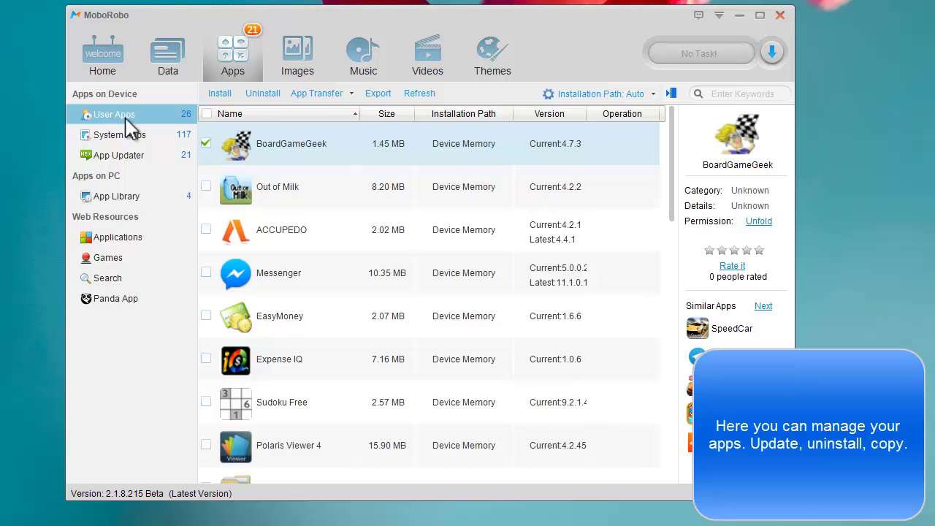
{"action": "left_click", "coordinate": [285, 273]}
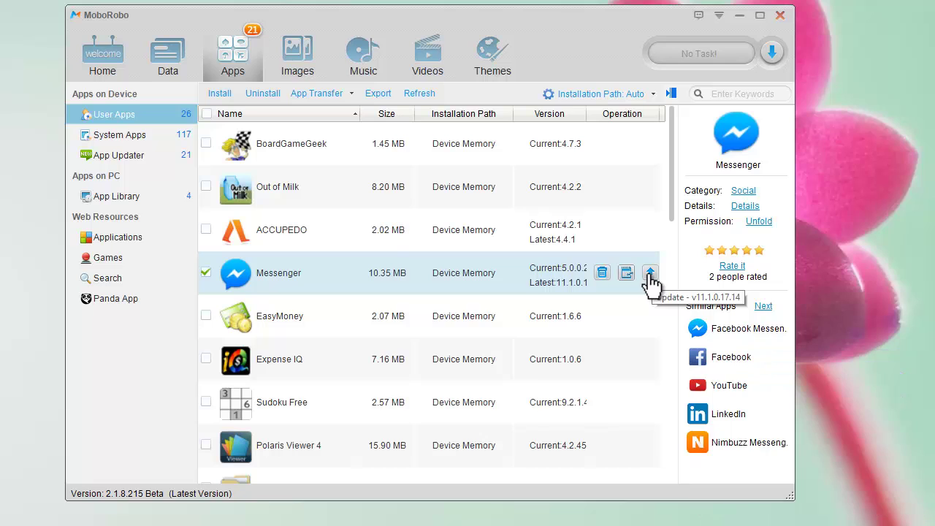
{"action": "left_click", "coordinate": [116, 196]}
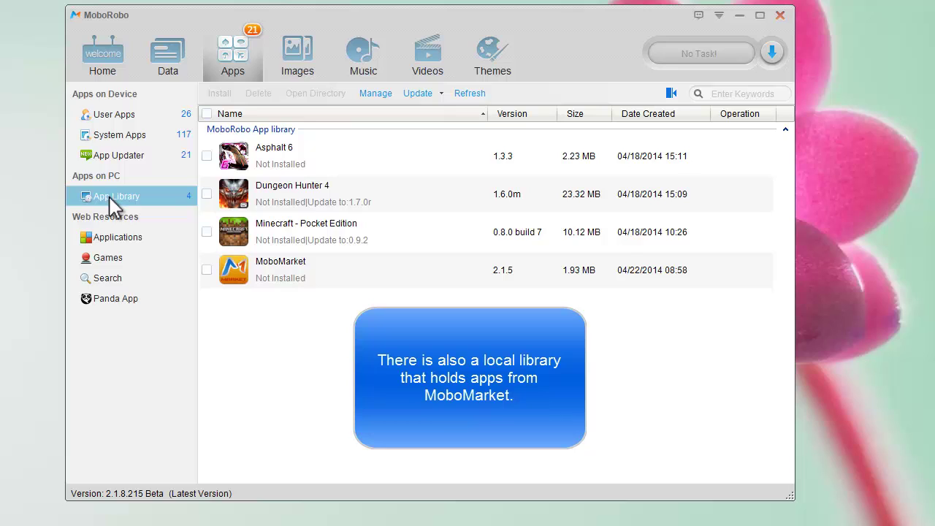
{"action": "mouse_move", "coordinate": [570, 203]}
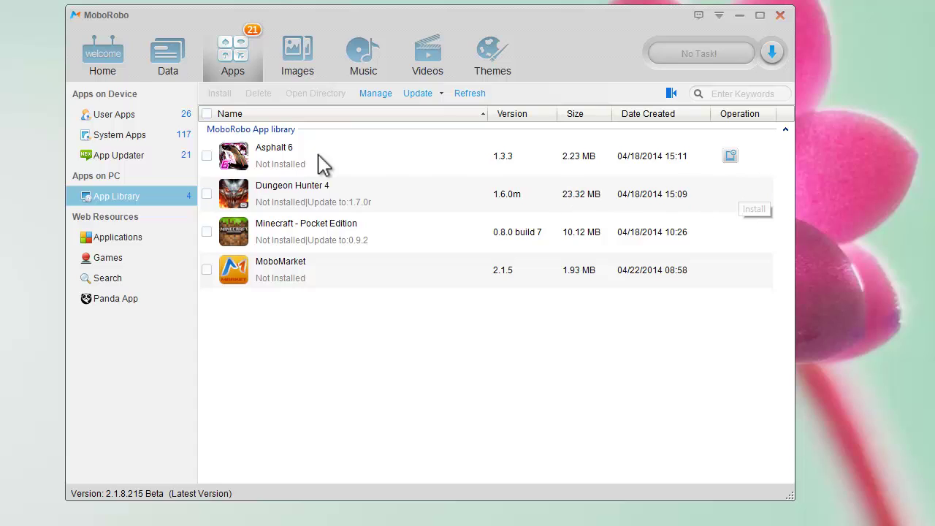
- Look through the apps with available updates in the App Updater and select Messenger
{"action": "left_click", "coordinate": [121, 156]}
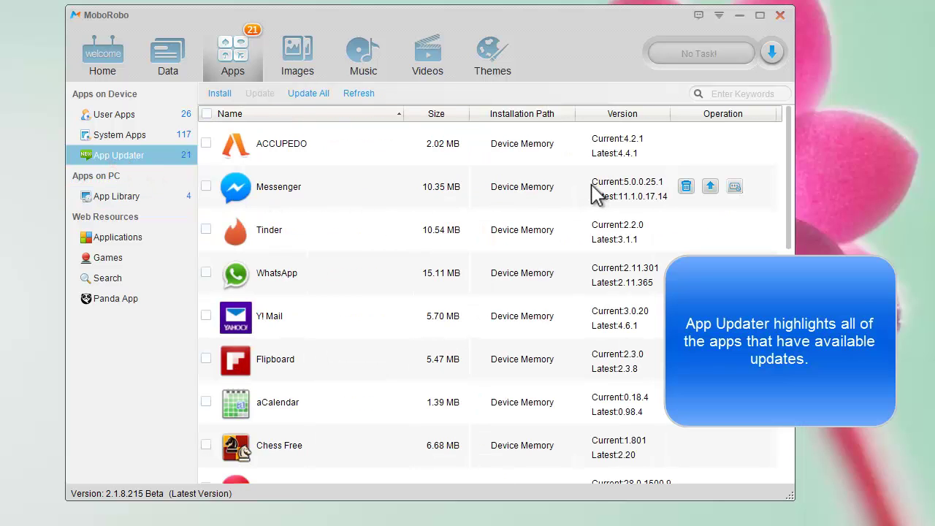
{"action": "left_click", "coordinate": [526, 186]}
{"action": "scroll", "coordinate": [530, 194], "scroll_direction": "down", "scroll_amount": 3}
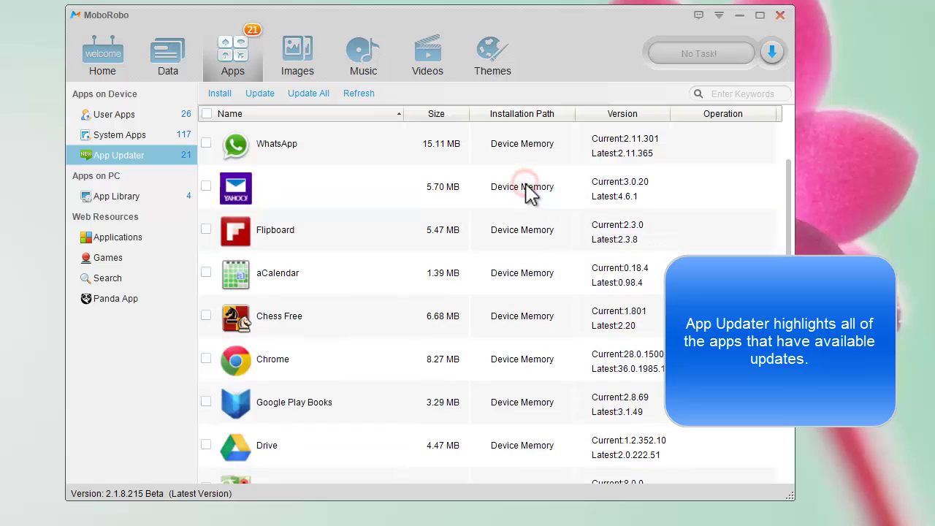
{"action": "scroll", "coordinate": [529, 194], "scroll_direction": "down", "scroll_amount": 4}
{"action": "scroll", "coordinate": [530, 194], "scroll_direction": "up", "scroll_amount": 5}
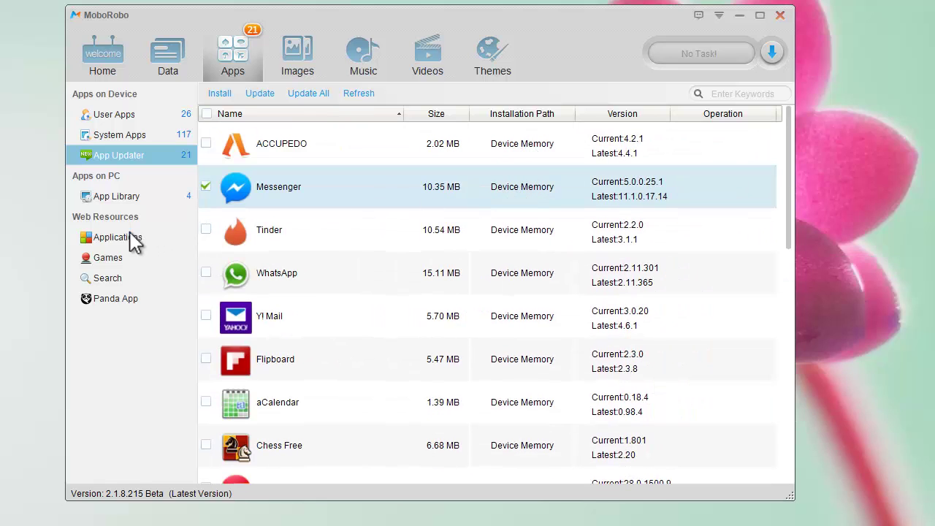
- Browse the latest applications and the Games section of the apps' web resources
{"action": "left_click", "coordinate": [97, 238]}
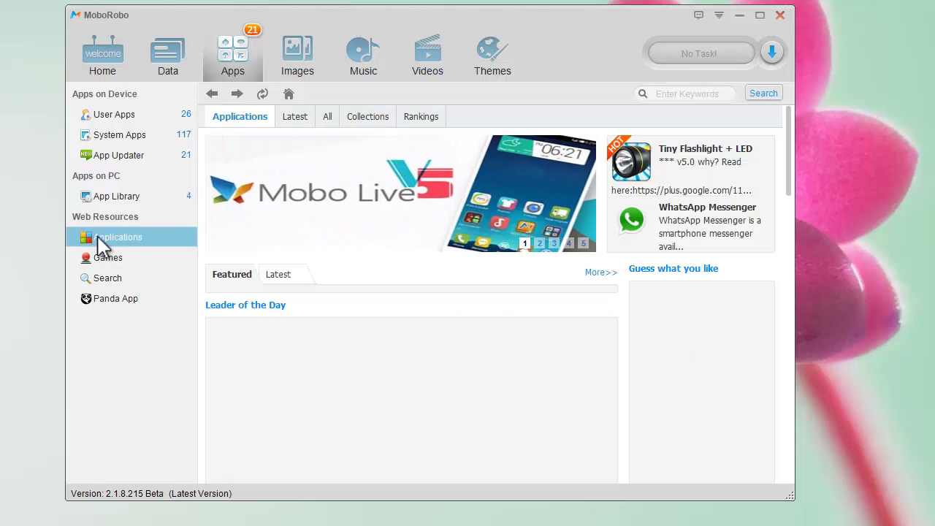
{"action": "left_click", "coordinate": [297, 122]}
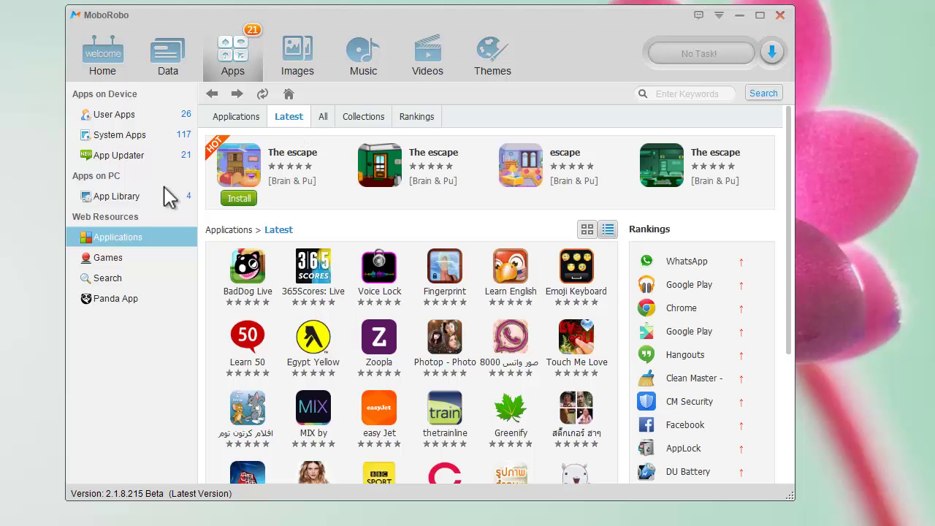
{"action": "left_click", "coordinate": [112, 263]}
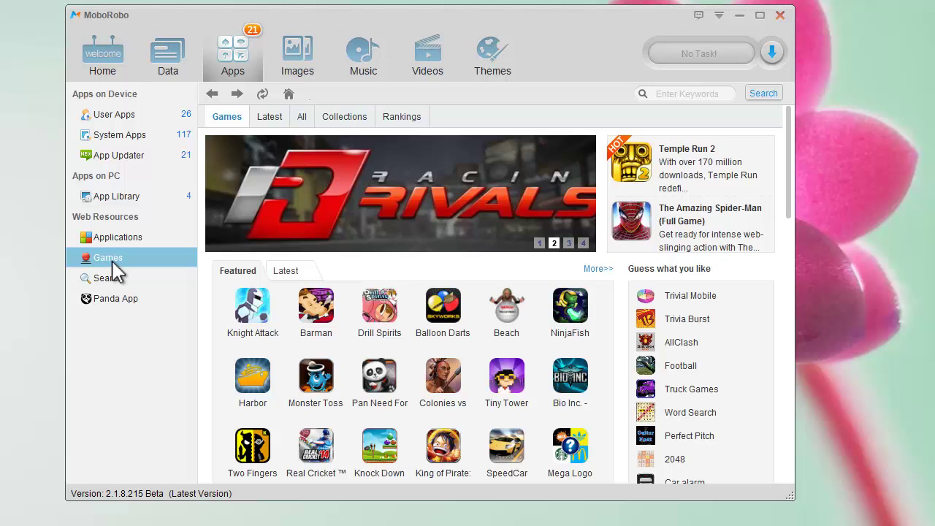
- View the device's Camera and Device Gallery images and the image Gallery on the PC
{"action": "left_click", "coordinate": [308, 44]}
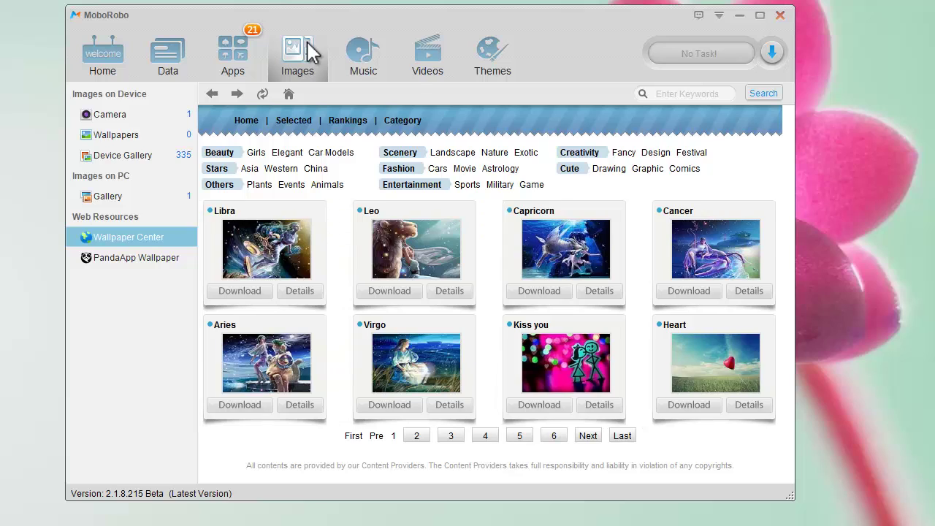
{"action": "left_click", "coordinate": [121, 120]}
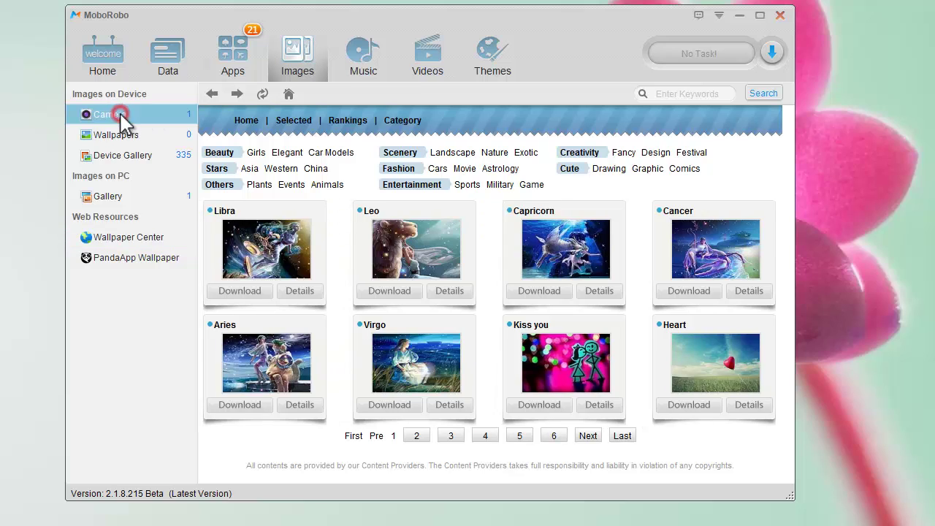
{"action": "left_click", "coordinate": [119, 154]}
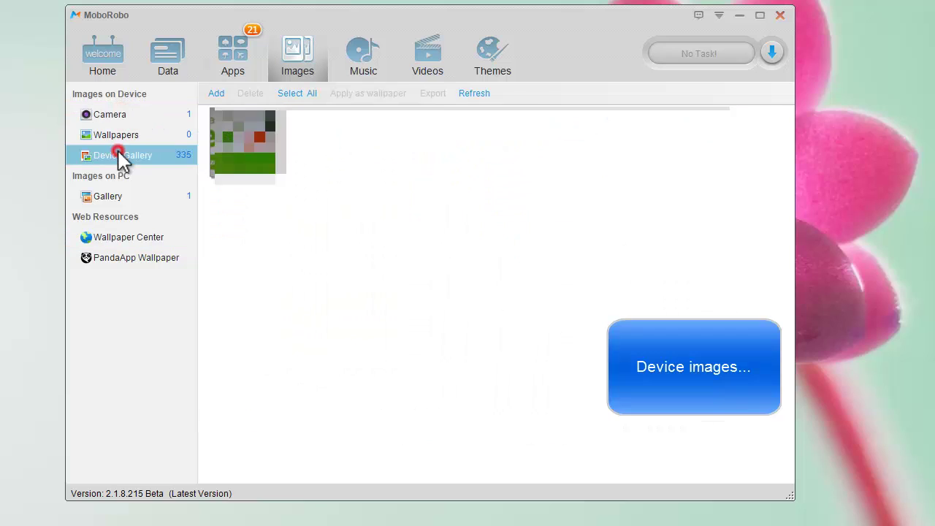
{"action": "left_click", "coordinate": [122, 197]}
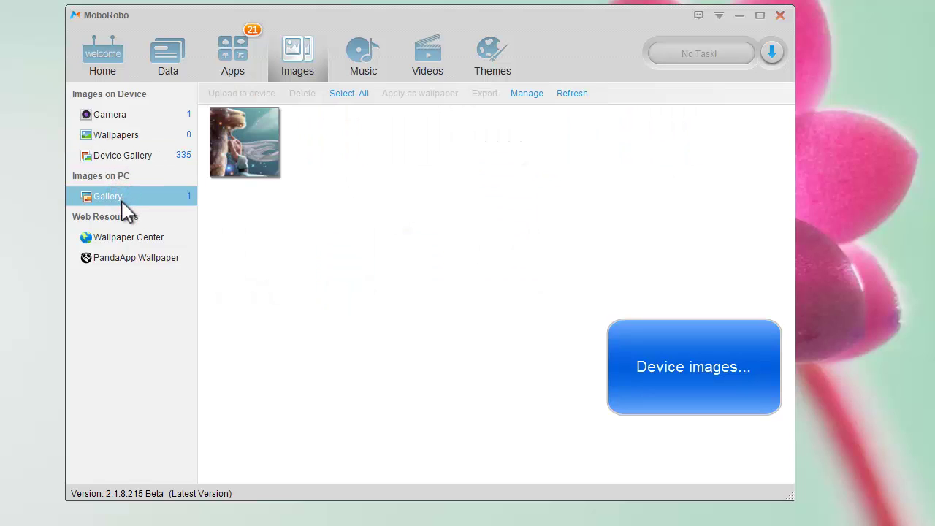
- Browse the Drawing category of the online Wallpaper Center through to its second page
{"action": "left_click", "coordinate": [130, 243]}
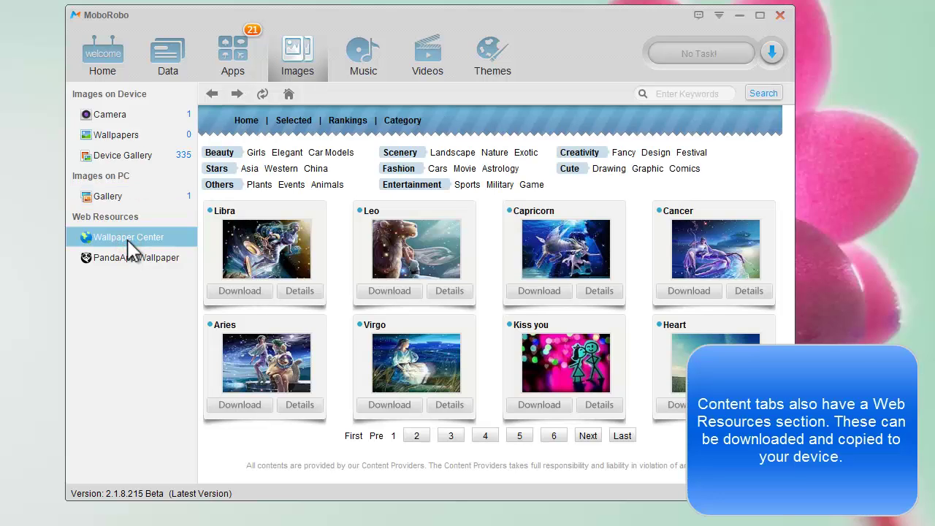
{"action": "left_click", "coordinate": [610, 169]}
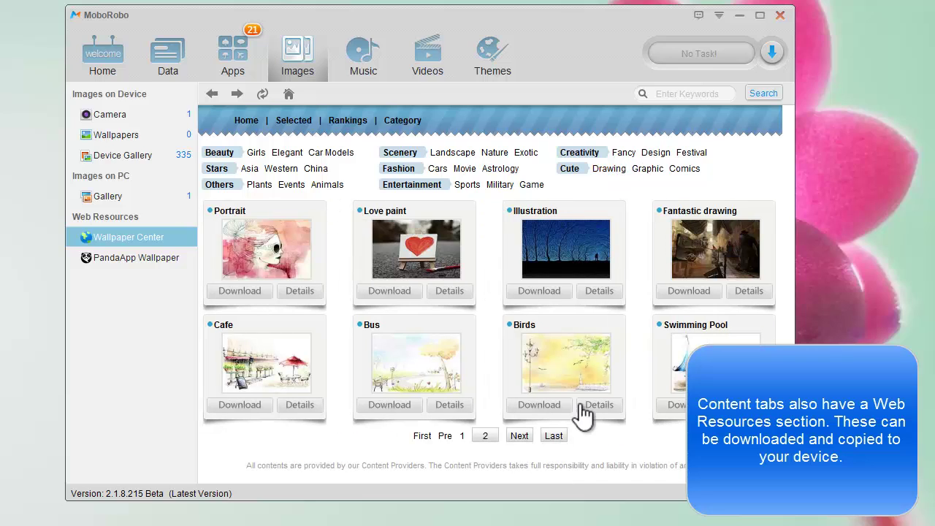
{"action": "left_click", "coordinate": [520, 435]}
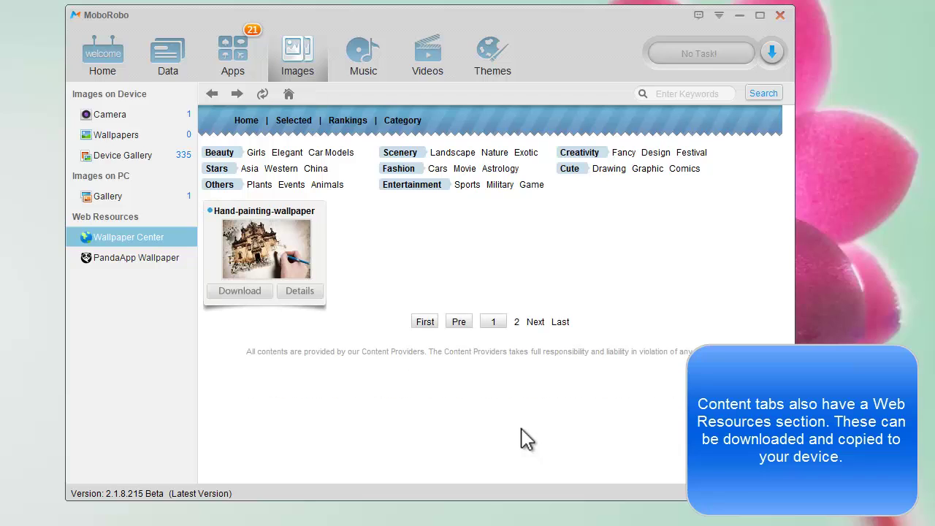
- List the tracks stored on the device under My Music
{"action": "left_click", "coordinate": [359, 62]}
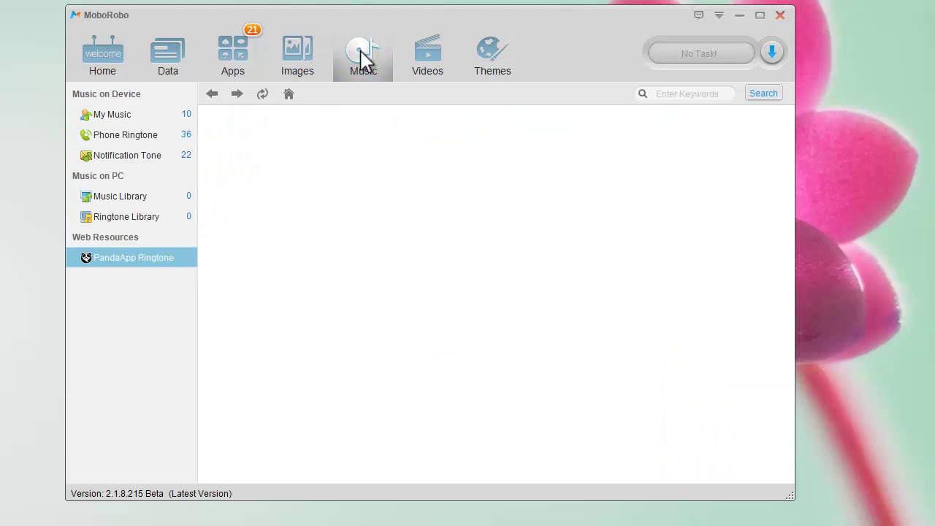
{"action": "left_click", "coordinate": [111, 115]}
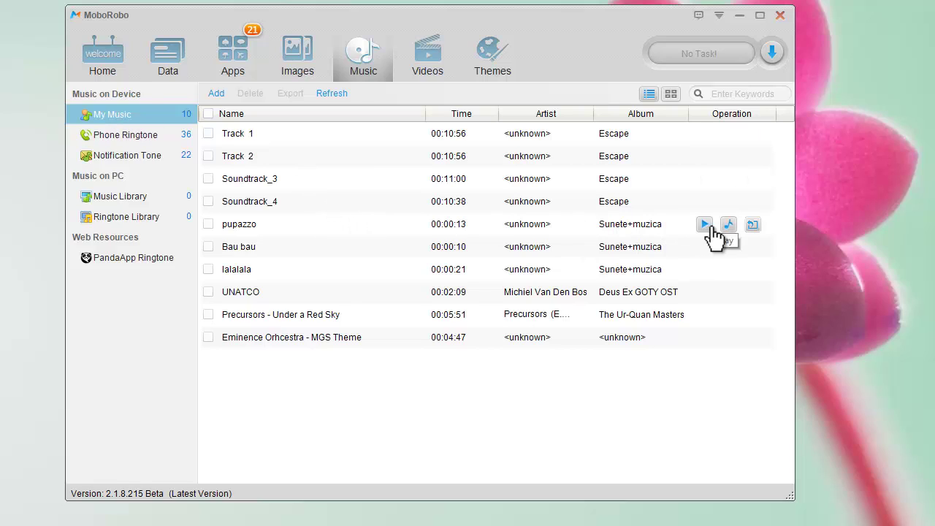
- Try exporting the pupazzo track to the PC, then dismiss the destination folder selection
{"action": "left_click", "coordinate": [752, 226]}
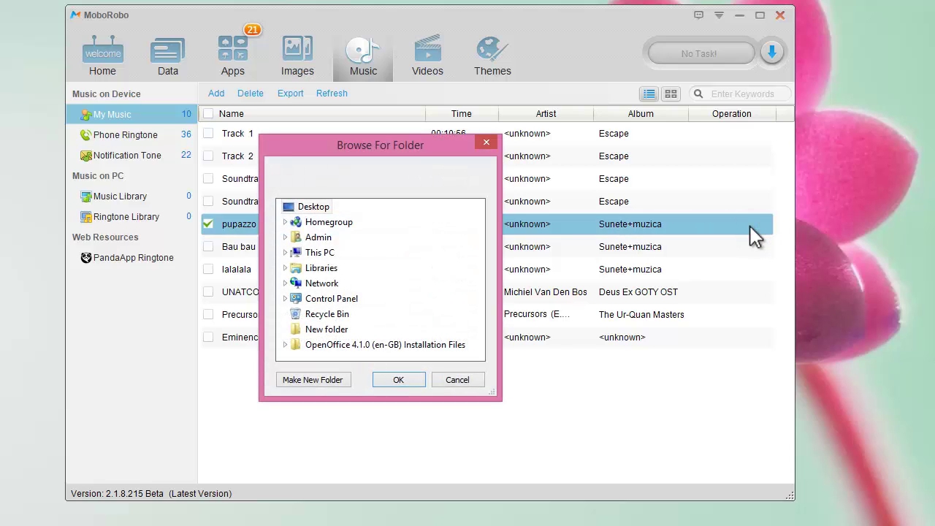
{"action": "left_click", "coordinate": [460, 380]}
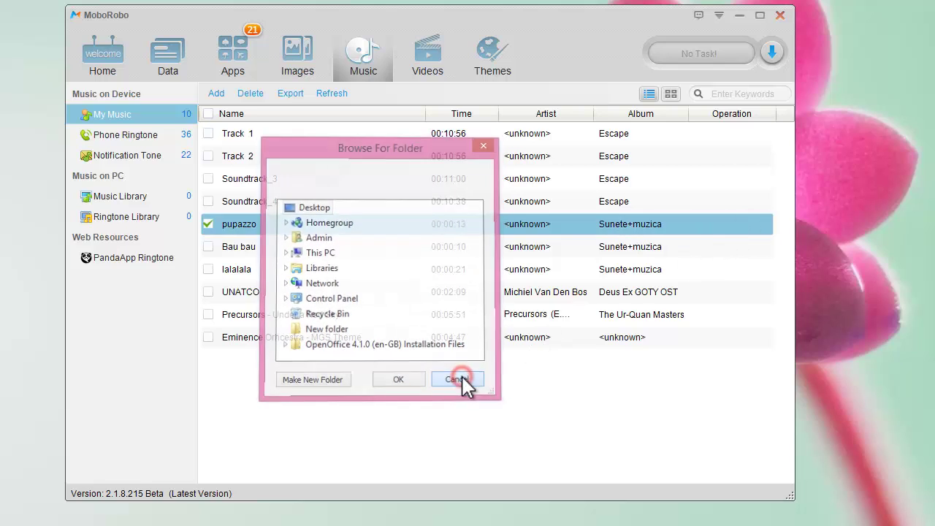
- View the device's phone ringtones with their set-as-ringtone option and the list of notification tones
{"action": "left_click", "coordinate": [146, 133]}
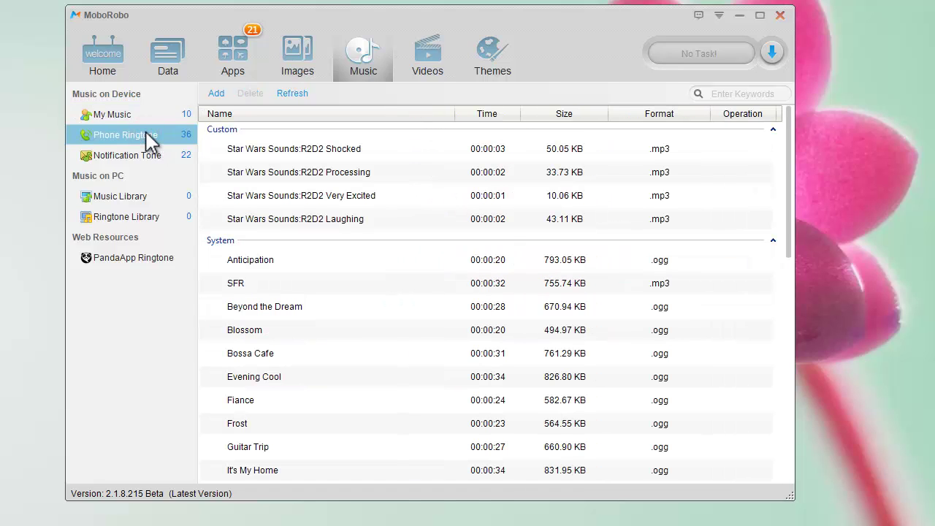
{"action": "mouse_move", "coordinate": [534, 196]}
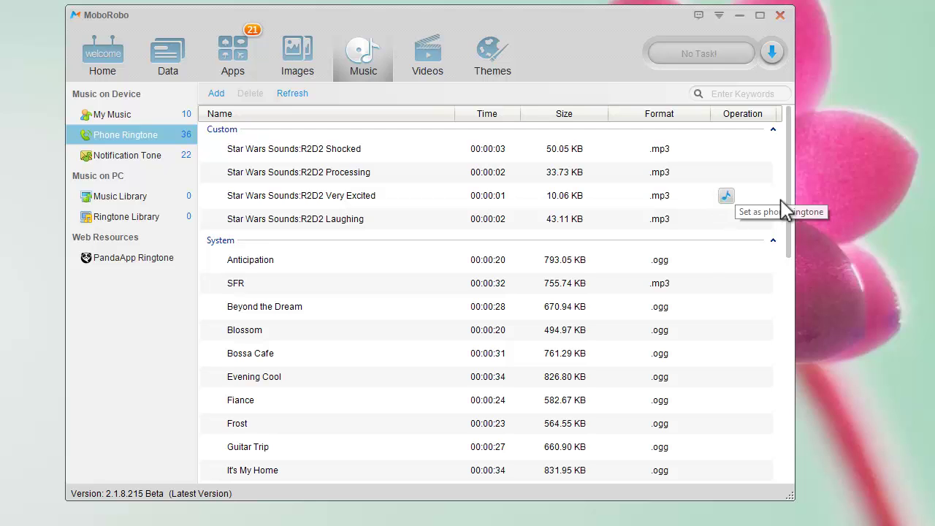
{"action": "left_click_drag", "start_coordinate": [786, 188], "coordinate": [785, 156]}
{"action": "mouse_move", "coordinate": [537, 185]}
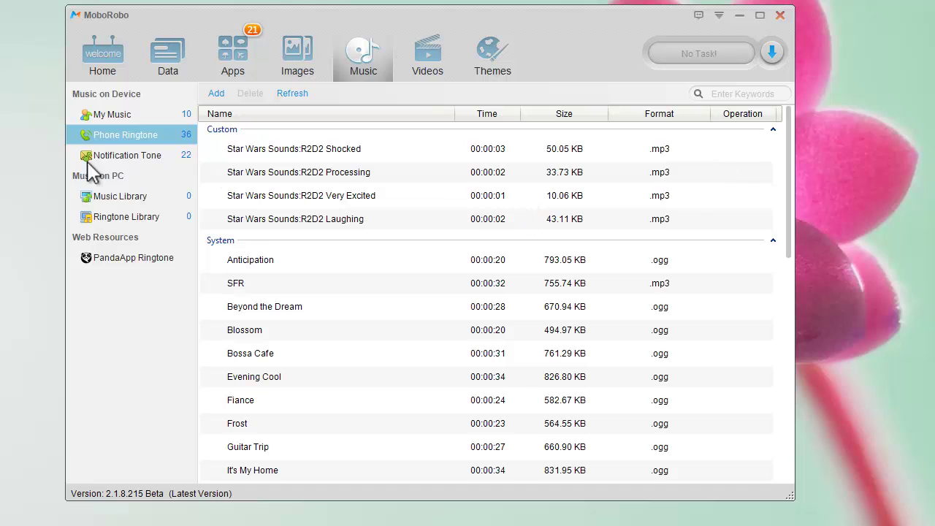
{"action": "left_click", "coordinate": [117, 162]}
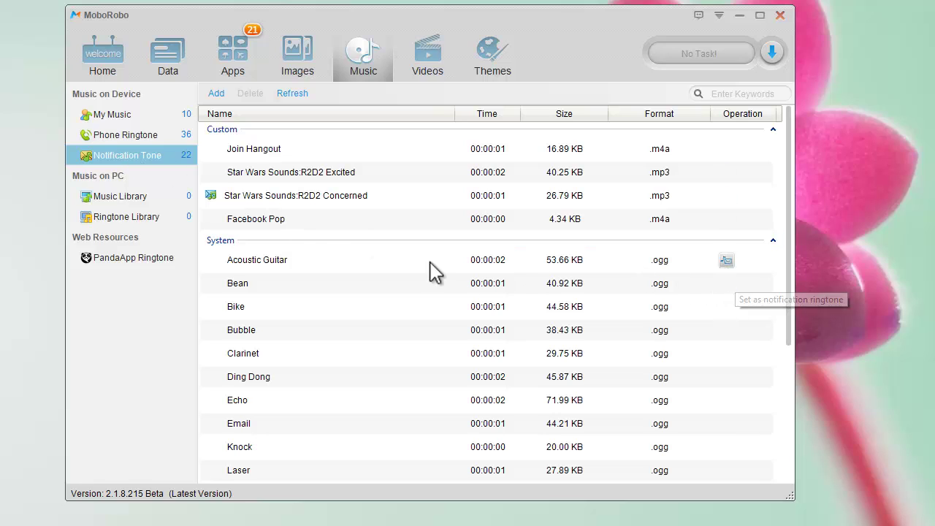
- Browse the recommended PandaApp ringtones online through to the second page
{"action": "left_click", "coordinate": [120, 257]}
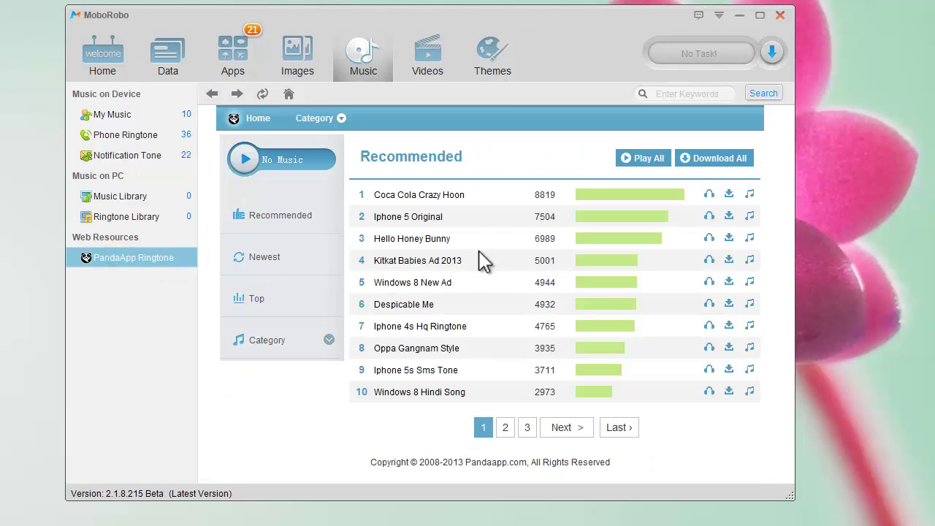
{"action": "left_click", "coordinate": [564, 435]}
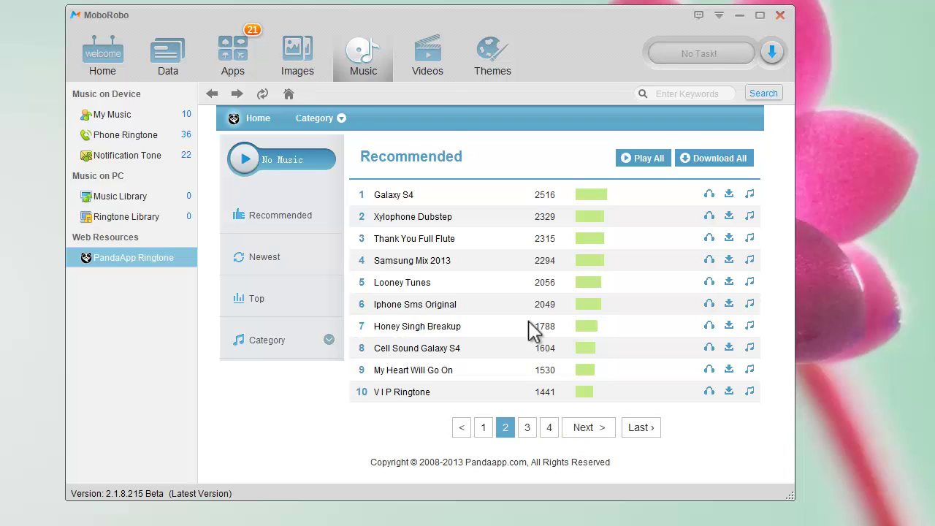
- View the videos stored on the device under My Videos and the MoboPlayer page
{"action": "left_click", "coordinate": [432, 58]}
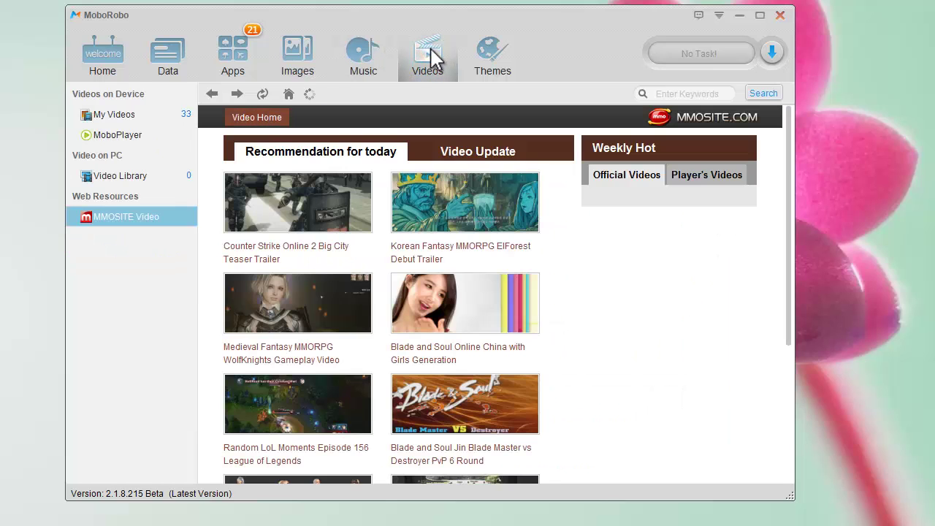
{"action": "left_click", "coordinate": [112, 116]}
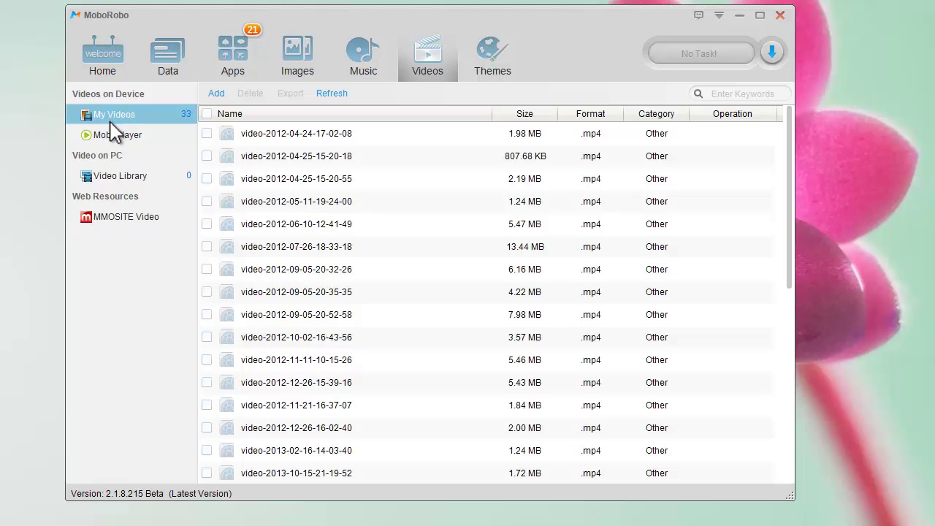
{"action": "left_click", "coordinate": [114, 138]}
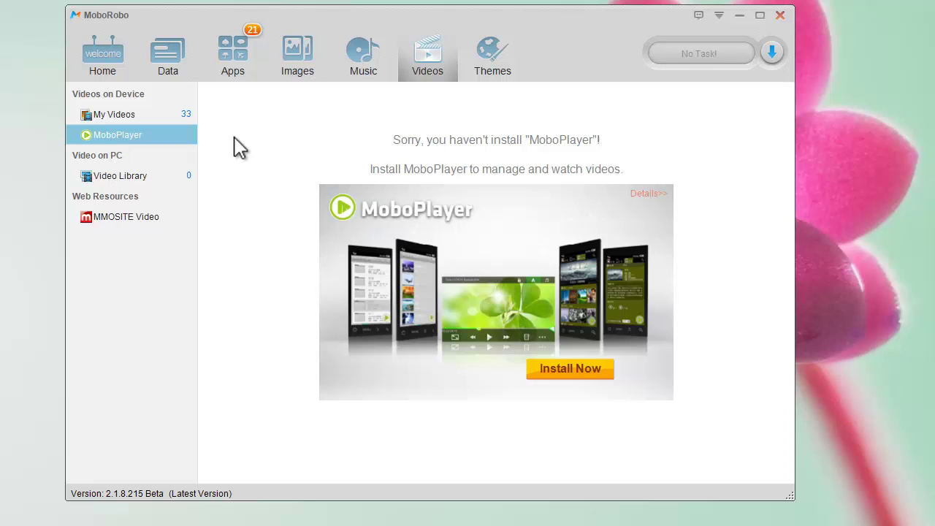
- Browse the home page of the online Theme Center and its Special Pick themes
{"action": "left_click", "coordinate": [494, 62]}
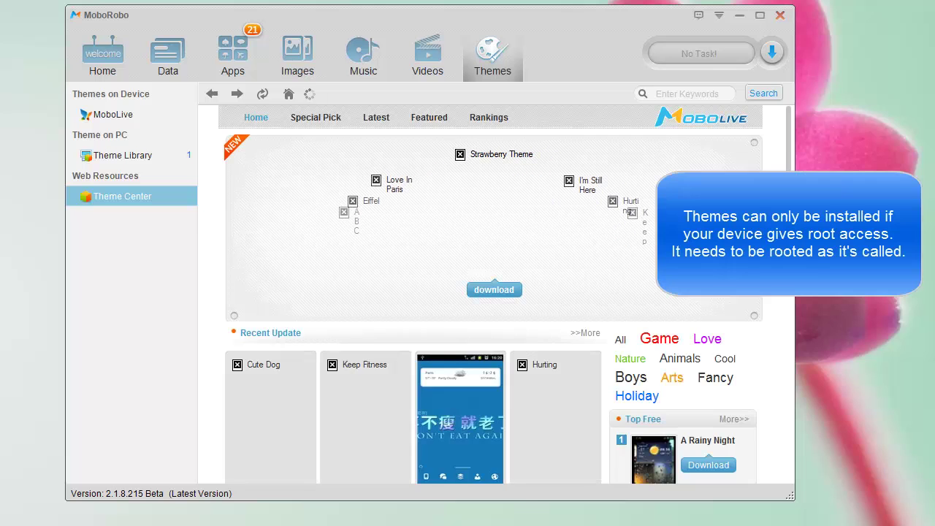
{"action": "scroll", "coordinate": [494, 329], "scroll_direction": "down", "scroll_amount": 2}
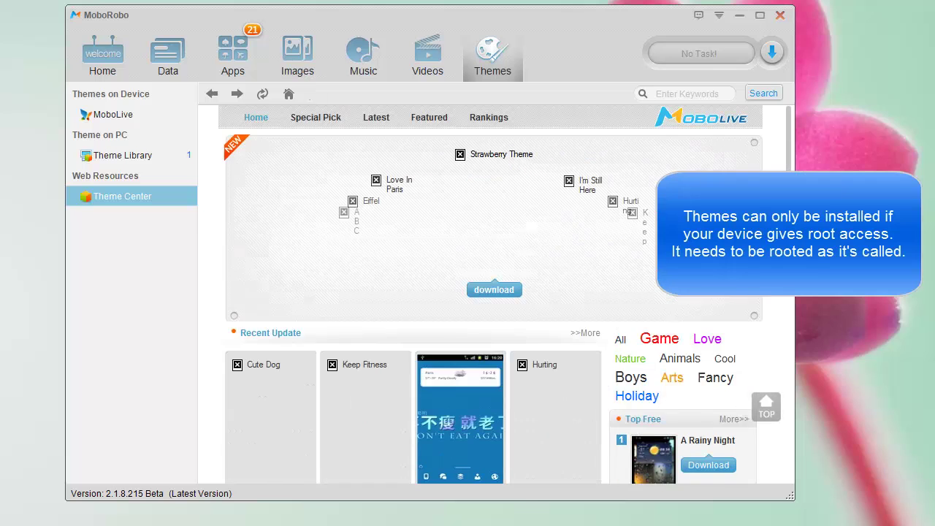
{"action": "scroll", "coordinate": [494, 329], "scroll_direction": "up", "scroll_amount": 2}
{"action": "left_click", "coordinate": [304, 117]}
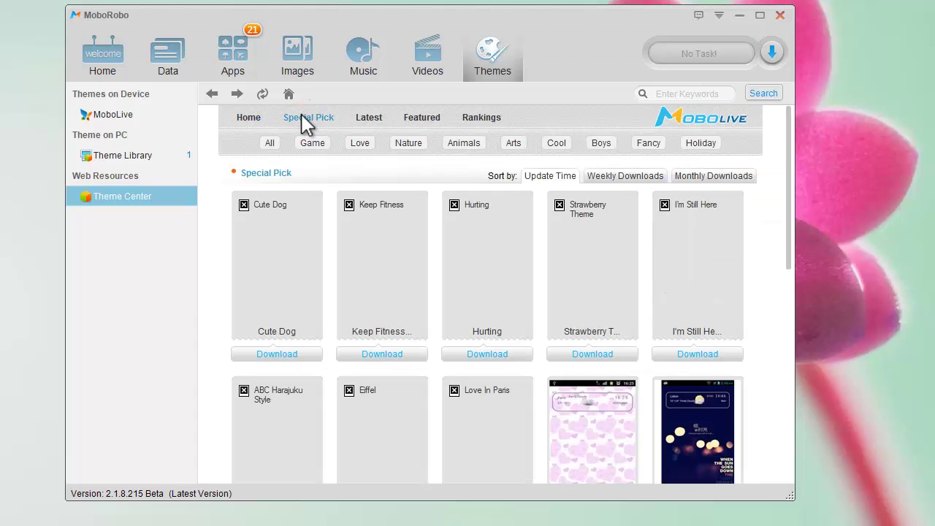
- View the Theme Library on the PC and return to the Home overview of the connected device
{"action": "left_click", "coordinate": [98, 163]}
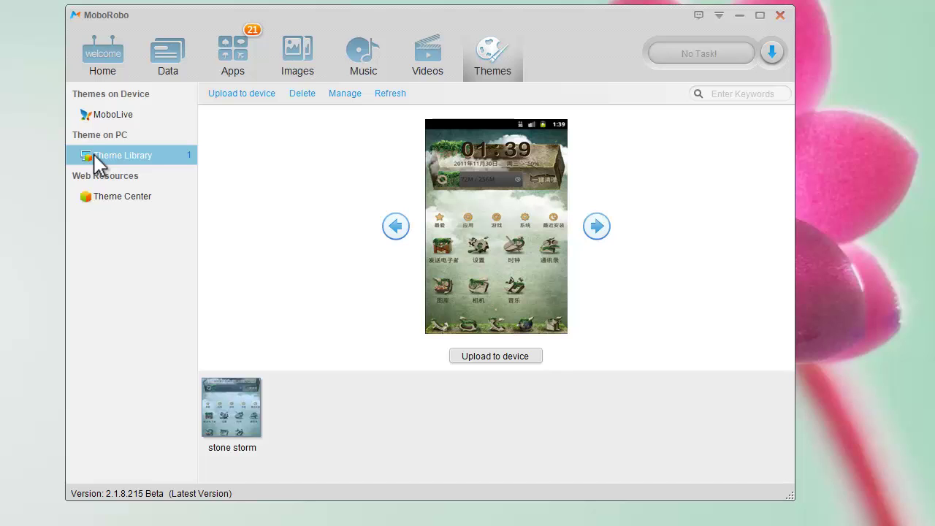
{"action": "left_click", "coordinate": [102, 62]}
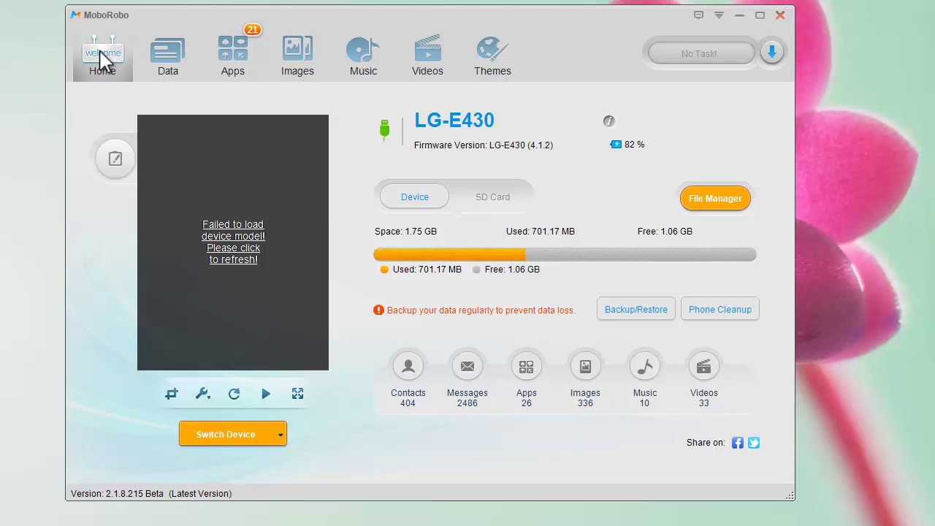